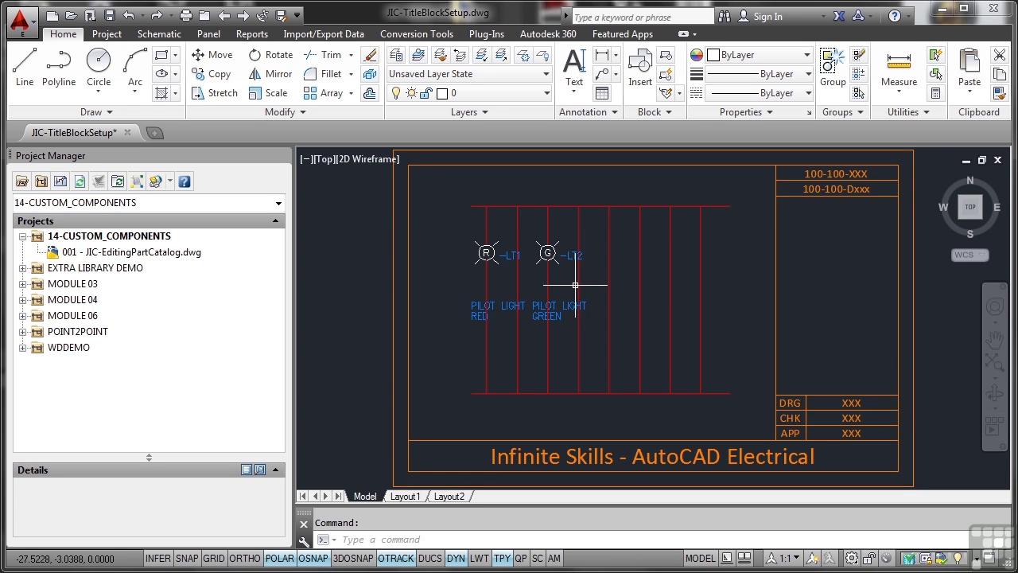
Add the open JIC-TitleBlockSetup drawing to 14-CUSTOM_COMPONENTS as drawing 002, applying project defaults
click(99, 237)
right_click(98, 239)
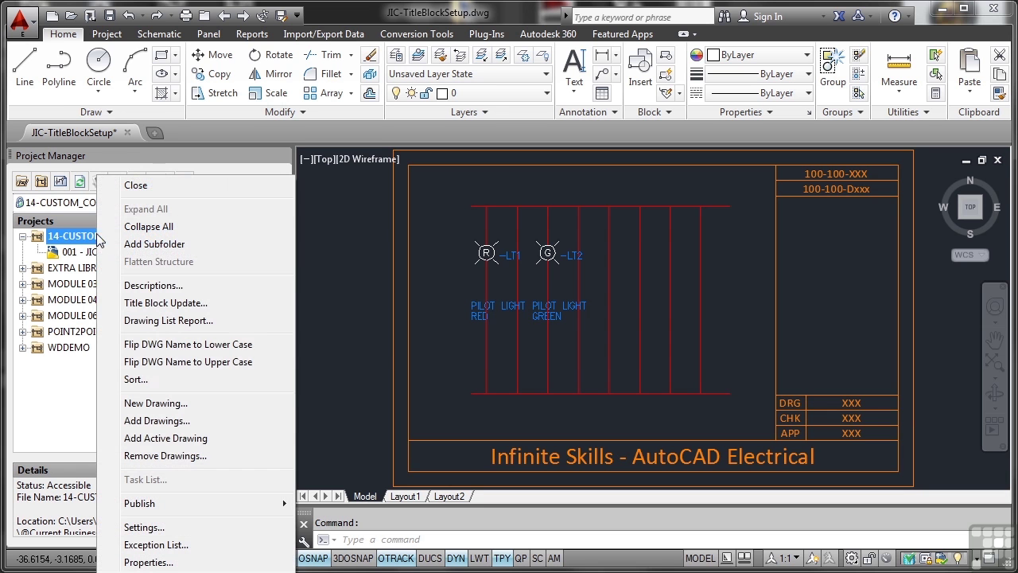
click(167, 438)
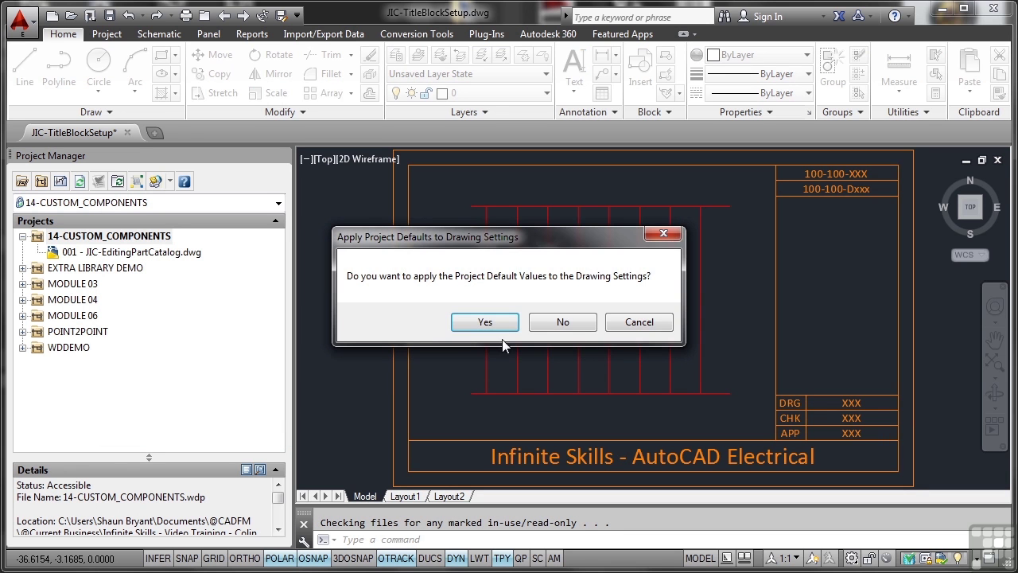
click(487, 321)
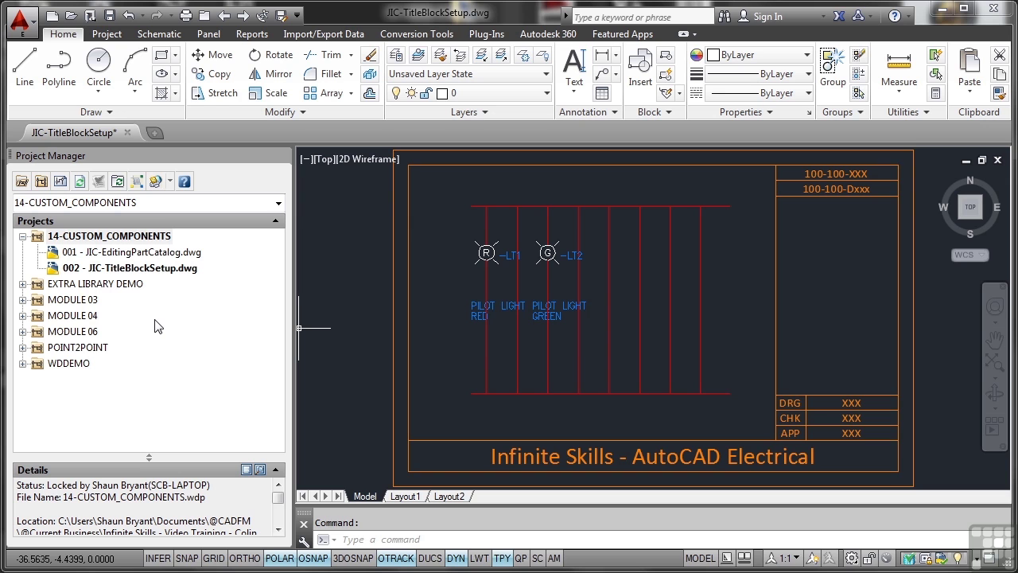
click(107, 35)
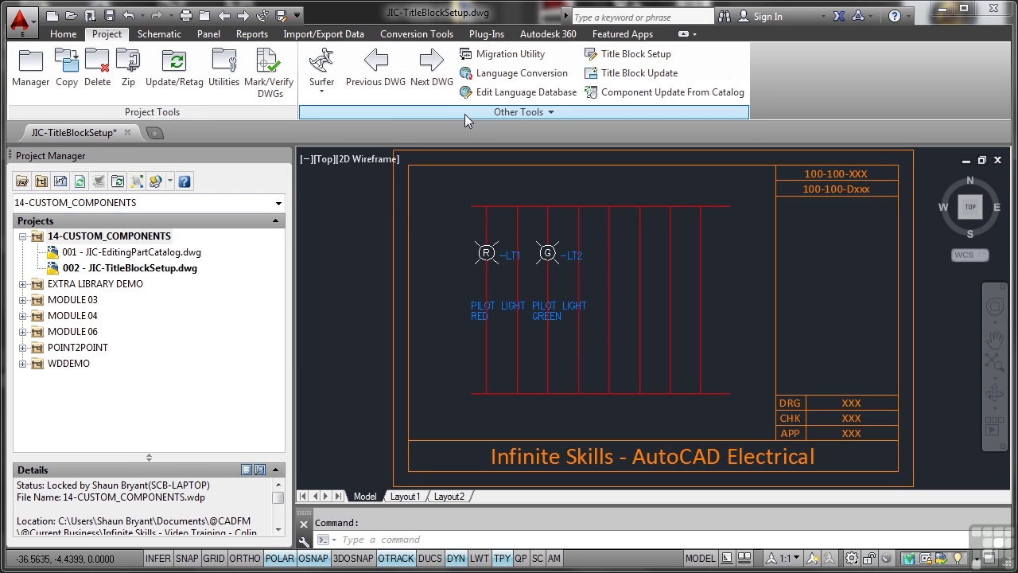
Start Title Block Setup using the project-specific <Project>.WDT mapping file
click(641, 55)
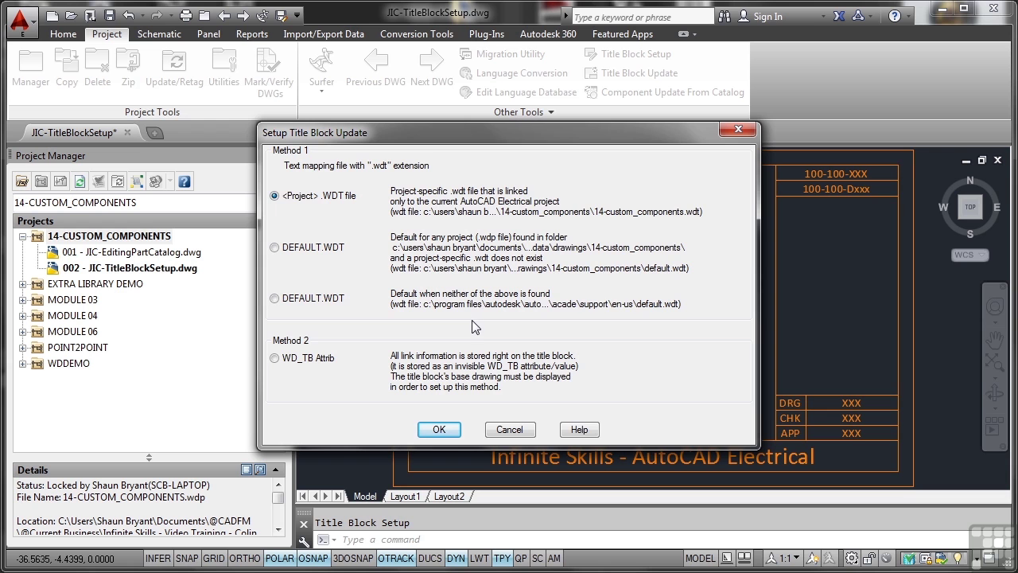
click(439, 428)
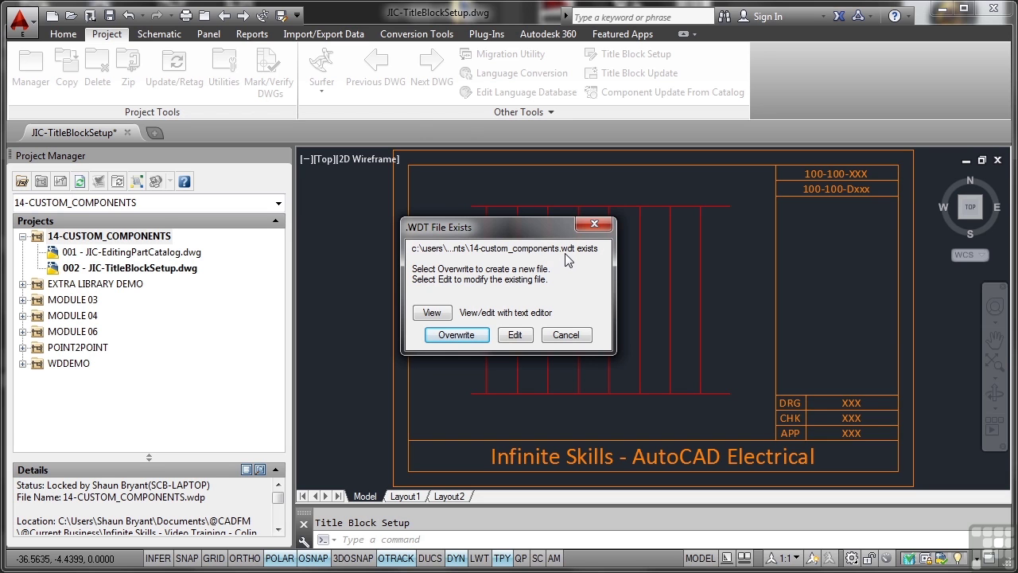
Overwrite 14-custom_components.wdt and pick the ACADE-TITLEBLOCK_ANSI_B title block from the drawing
click(466, 337)
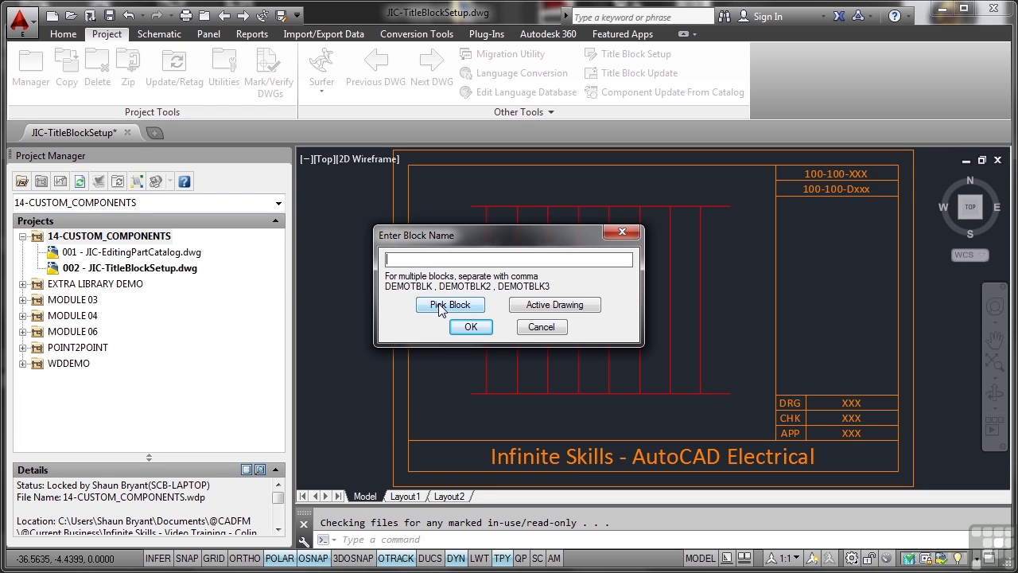
click(440, 305)
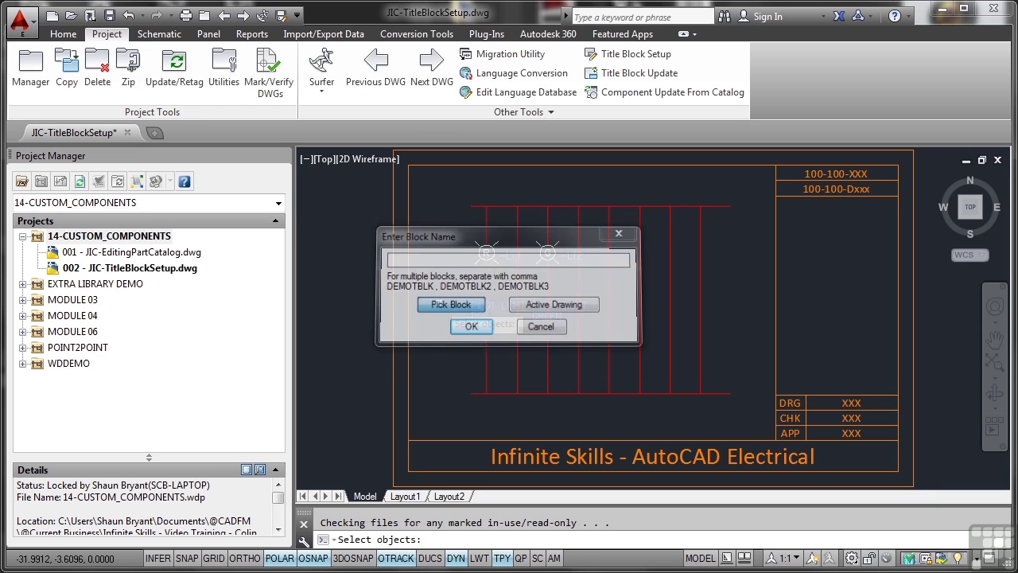
click(409, 314)
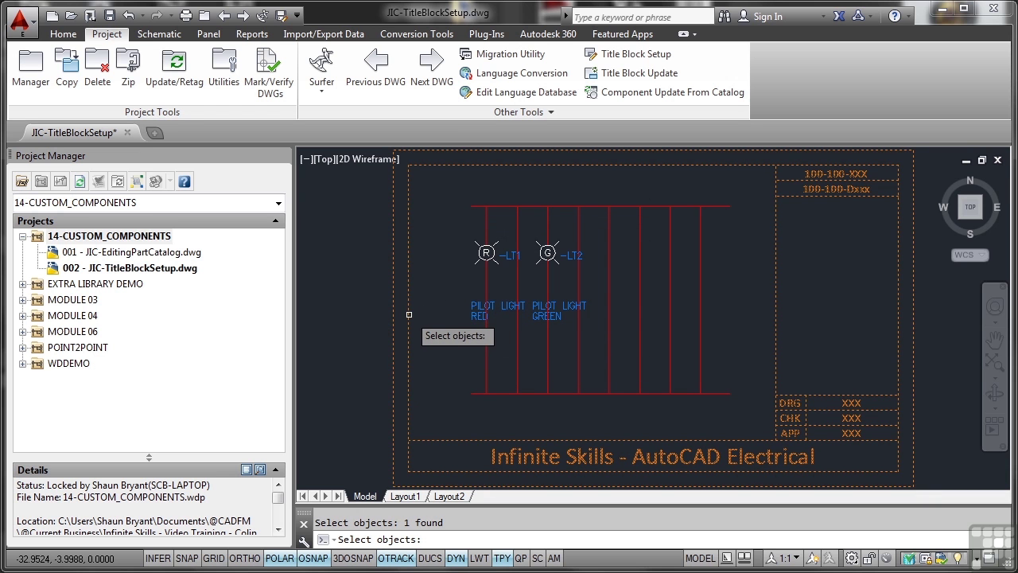
key(Return)
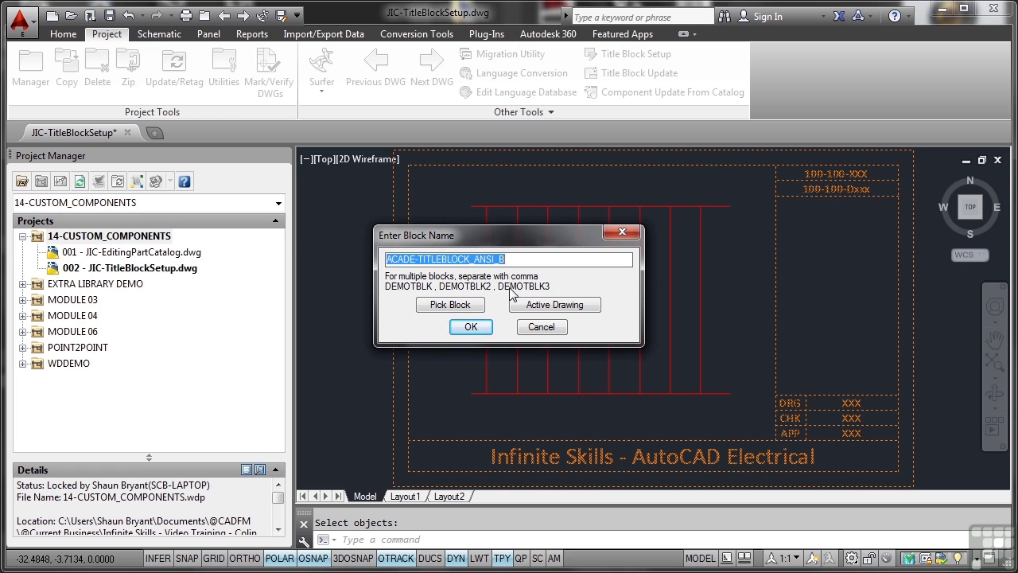
Confirm the ACADE-TITLEBLOCK_ANSI_B block name and move the mapping dialog left
click(475, 326)
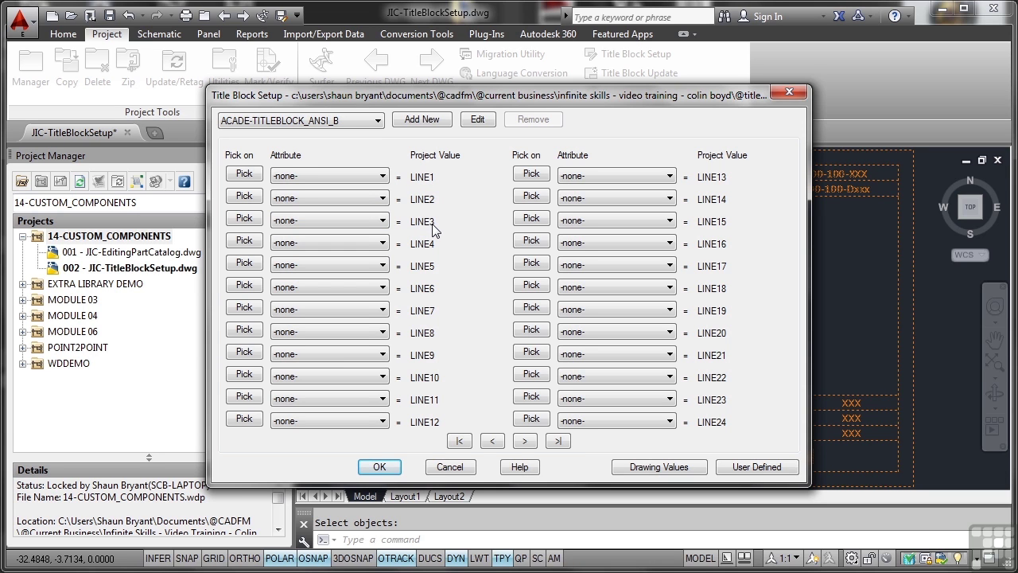
click(340, 199)
drag(510, 96, 434, 97)
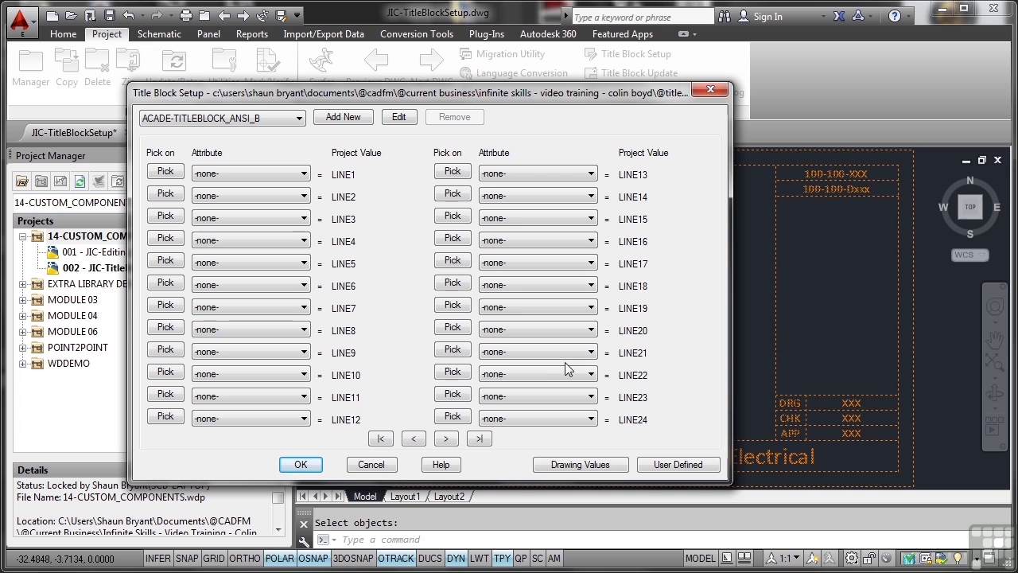
Map LINE1–LINE5 to PROJECTNO, DRAWINGNO, DRAWNBY, CHECKEDBY and APPROVEDBY
click(303, 177)
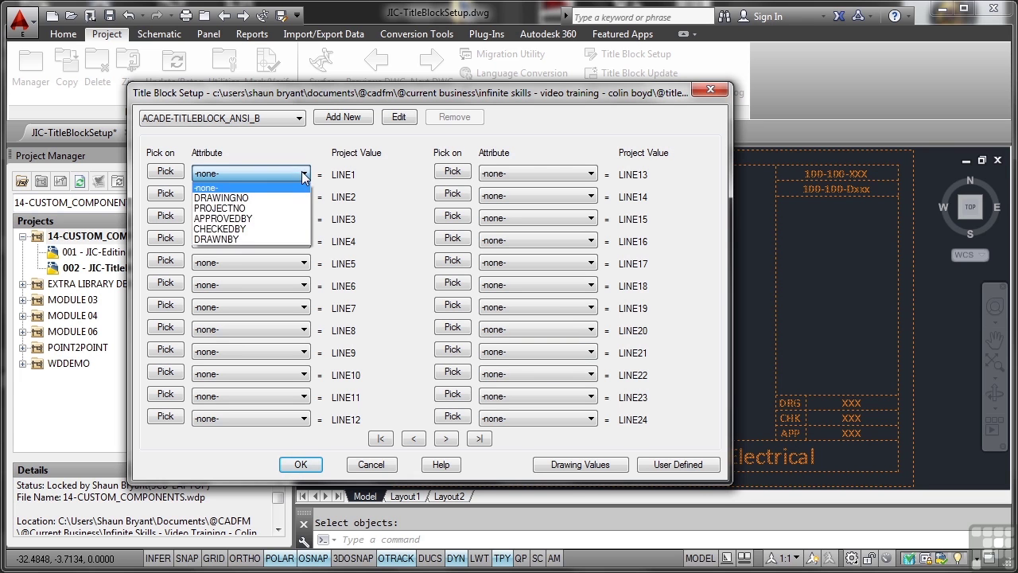
click(266, 209)
click(303, 197)
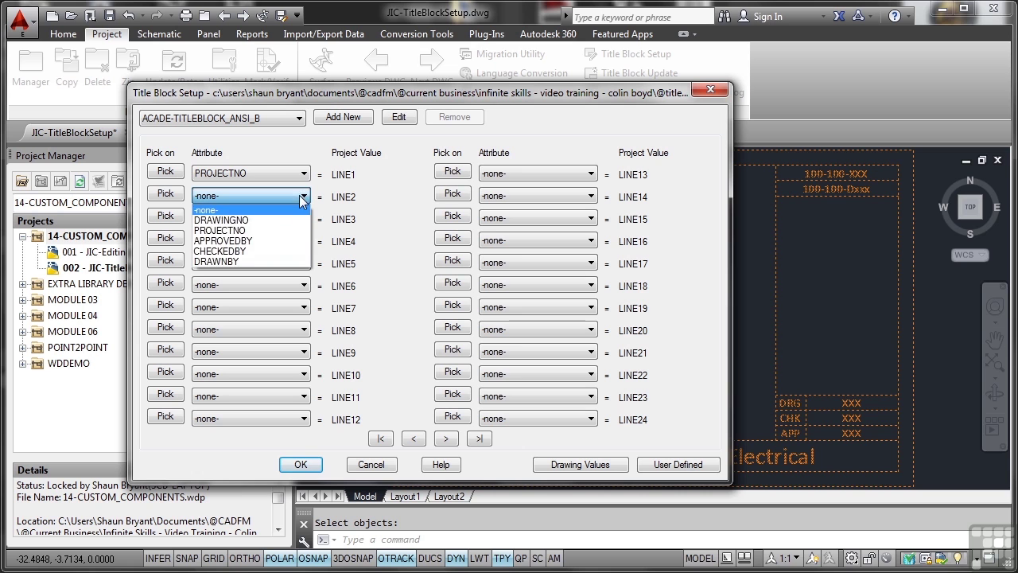
click(293, 219)
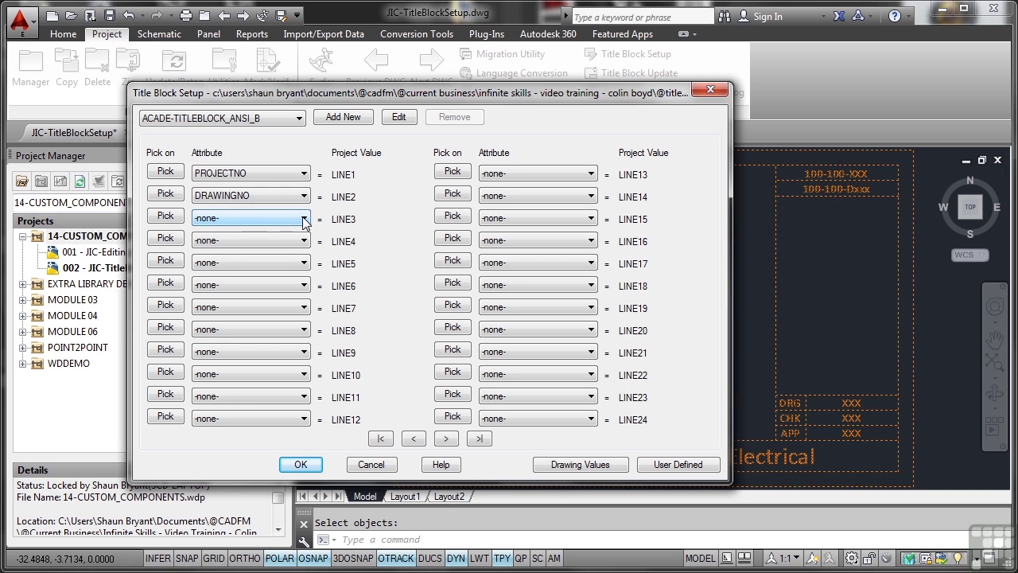
click(303, 219)
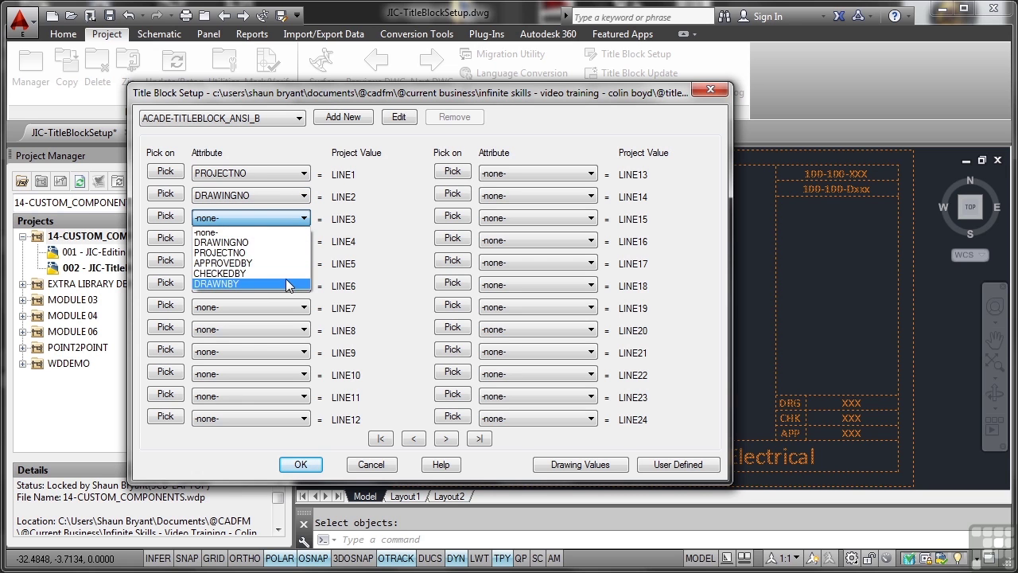
click(291, 283)
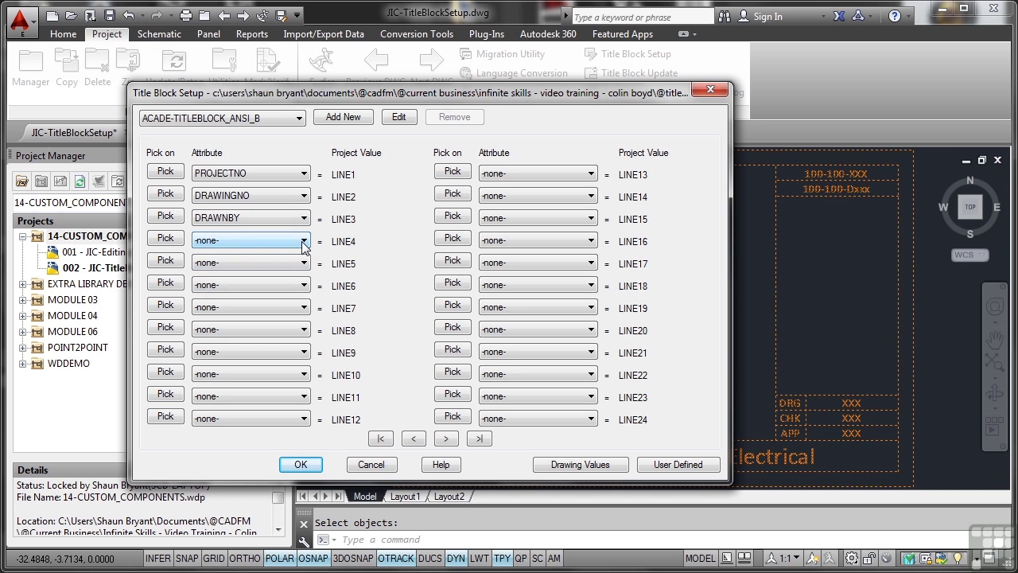
click(302, 240)
click(288, 297)
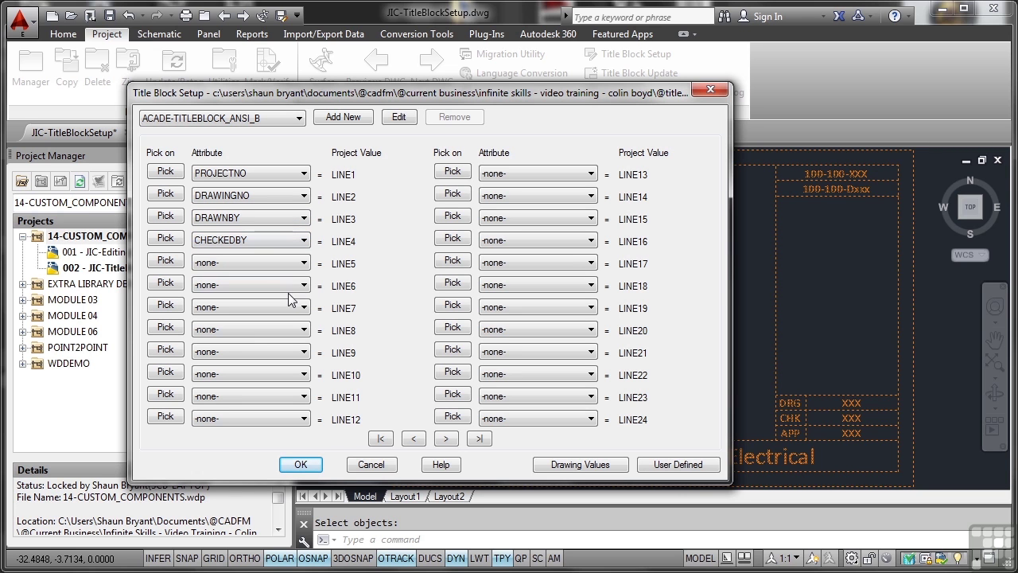
click(303, 263)
click(296, 307)
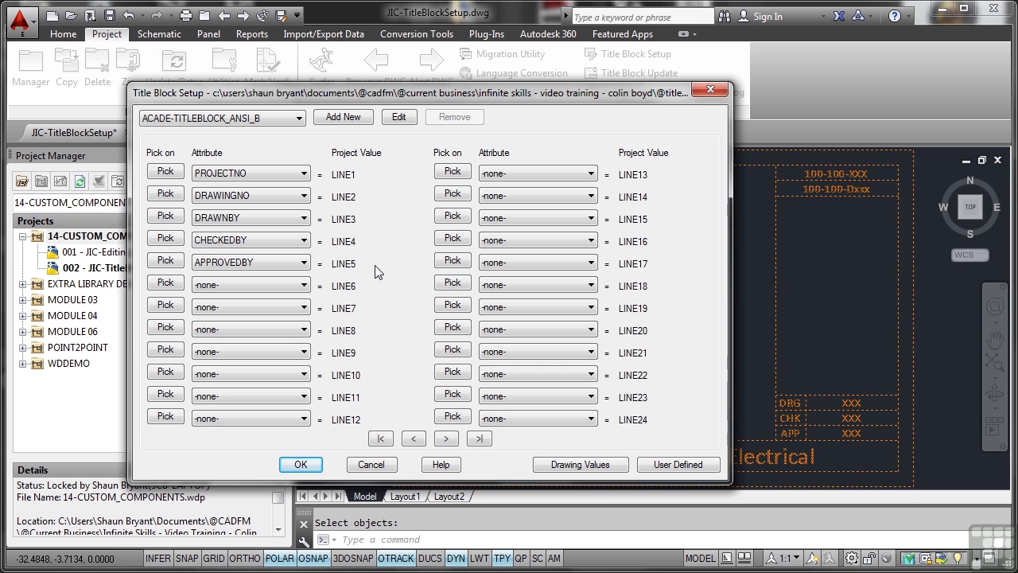
Save the title block attribute mapping and bring up the 14-CUSTOM_COMPONENTS project descriptions
click(301, 465)
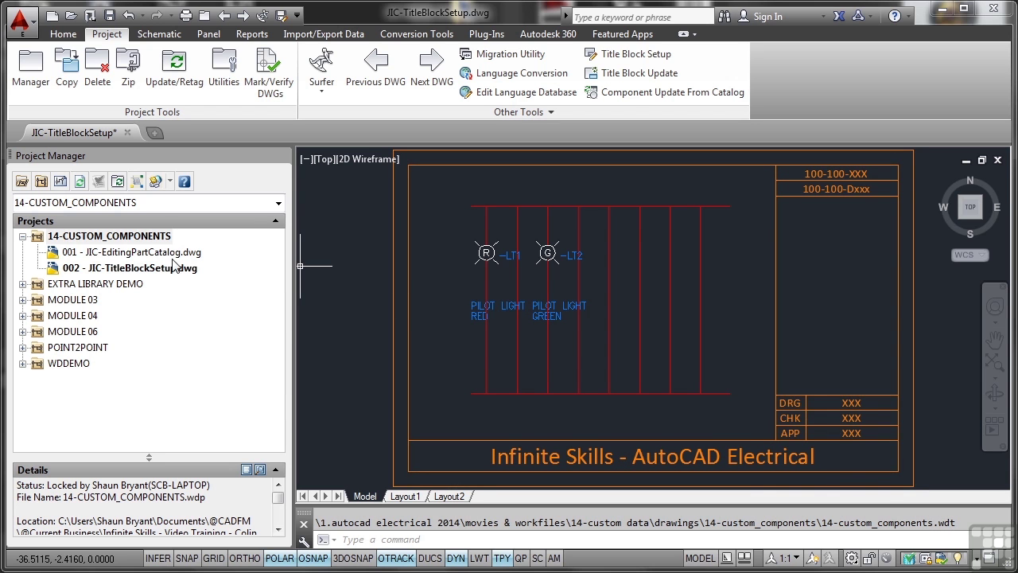
right_click(128, 238)
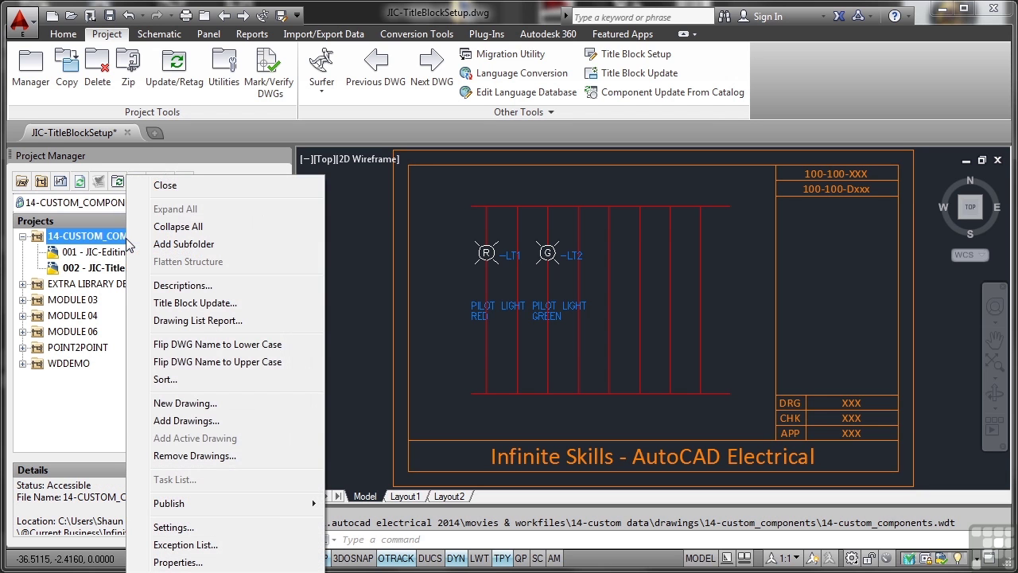
click(182, 287)
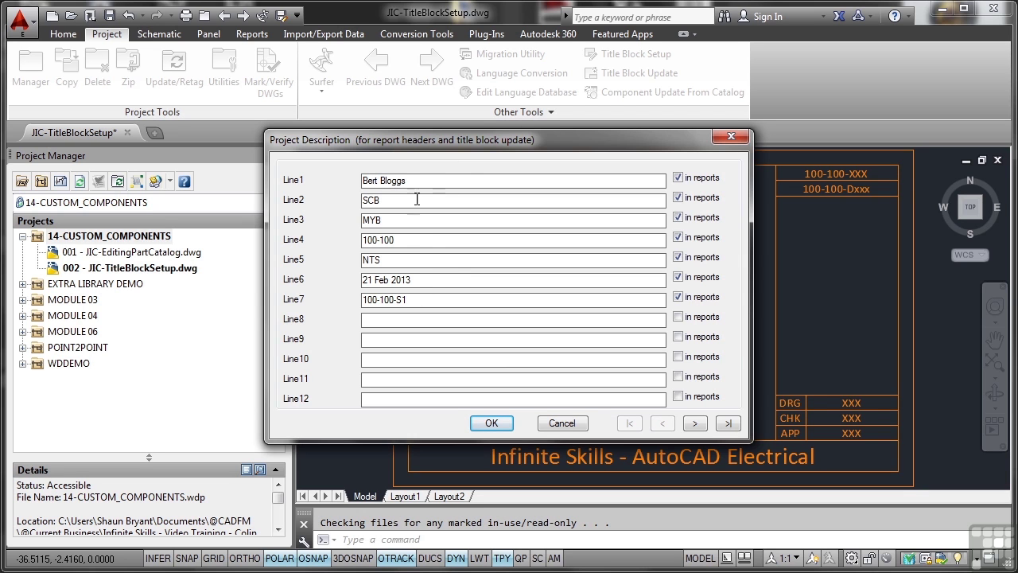
Clear the old description text from every line and exclude Line6 and Line7 from reports
drag(416, 181, 341, 219)
key(Delete)
key(Delete)
key(Delete)
drag(404, 240, 342, 260)
key(Delete)
key(Delete)
drag(412, 279, 355, 279)
key(Delete)
click(418, 299)
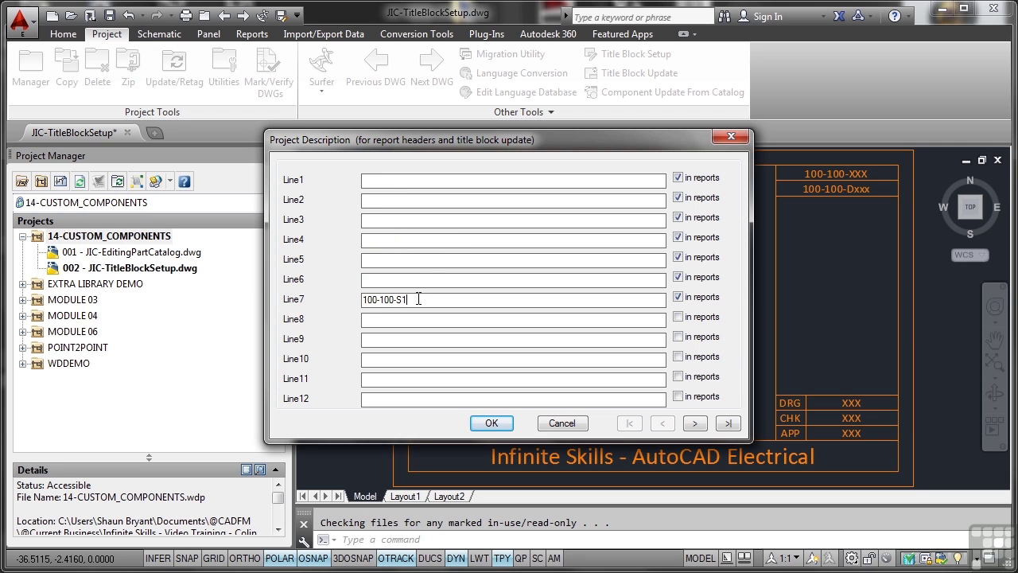
drag(418, 299, 342, 298)
key(Delete)
click(677, 297)
click(677, 277)
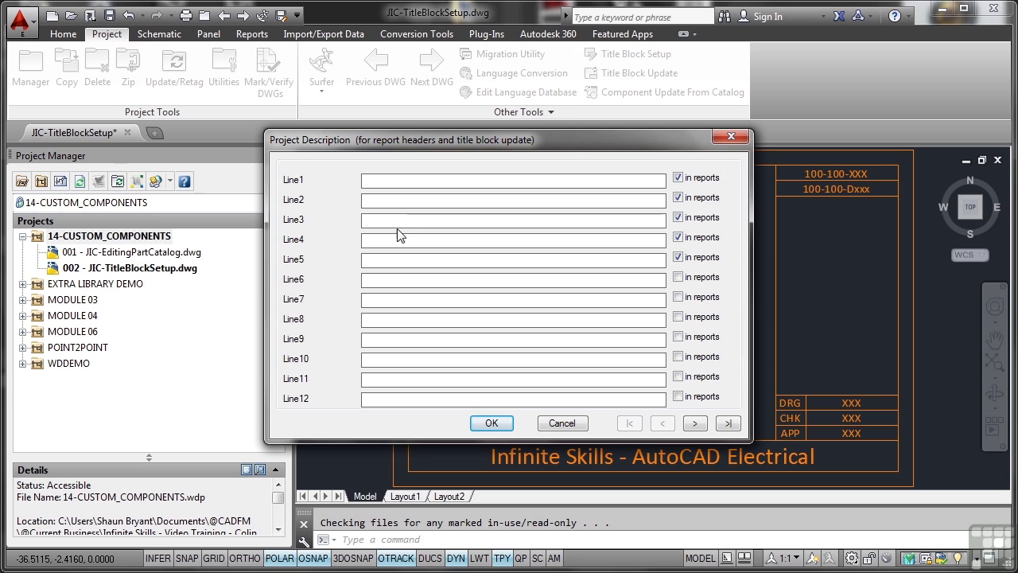
Enter 100-100-999 and 100-100-D1120 in Lines 1–2, and drawn, checked, approved initials in Lines 3–5
click(383, 182)
text(100-100)
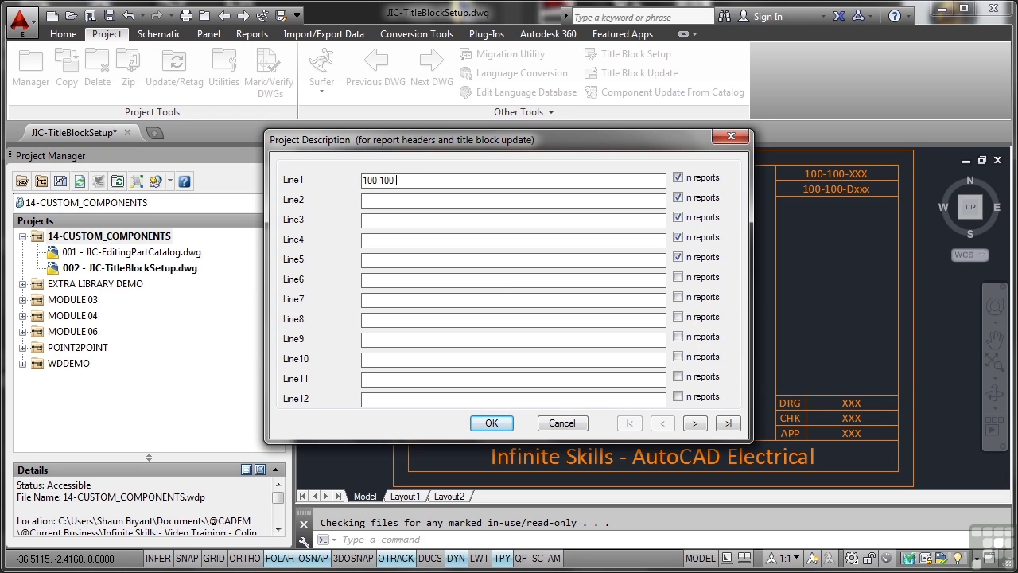
text(-999)
click(373, 201)
text(100-100-D1120)
click(380, 226)
text(SCB)
click(381, 241)
text(MYB)
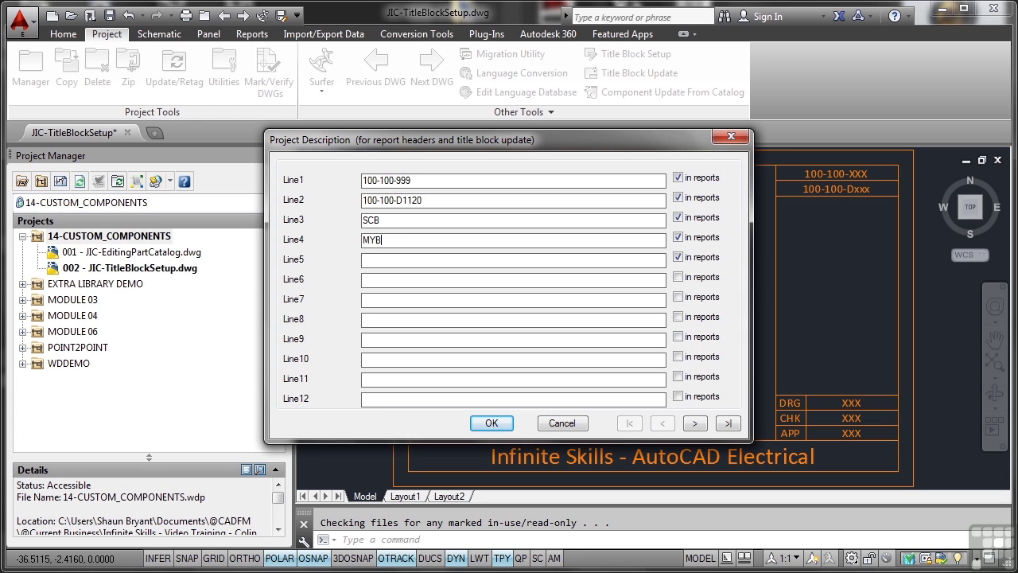
click(400, 258)
text(TJO)
Save the descriptions and tick LINE1 through LINE5 in the Update Title Block dialog
click(492, 422)
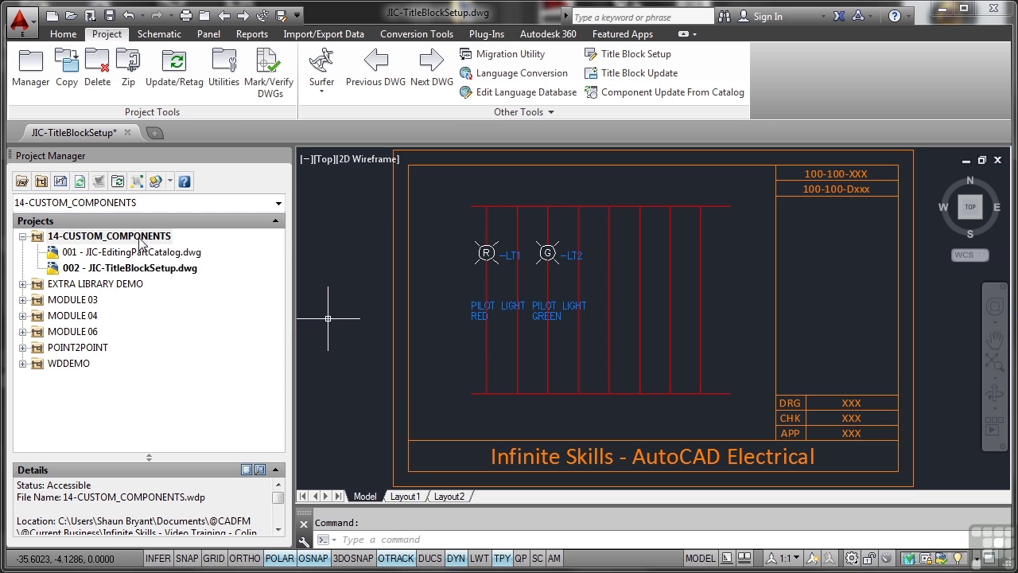
click(627, 73)
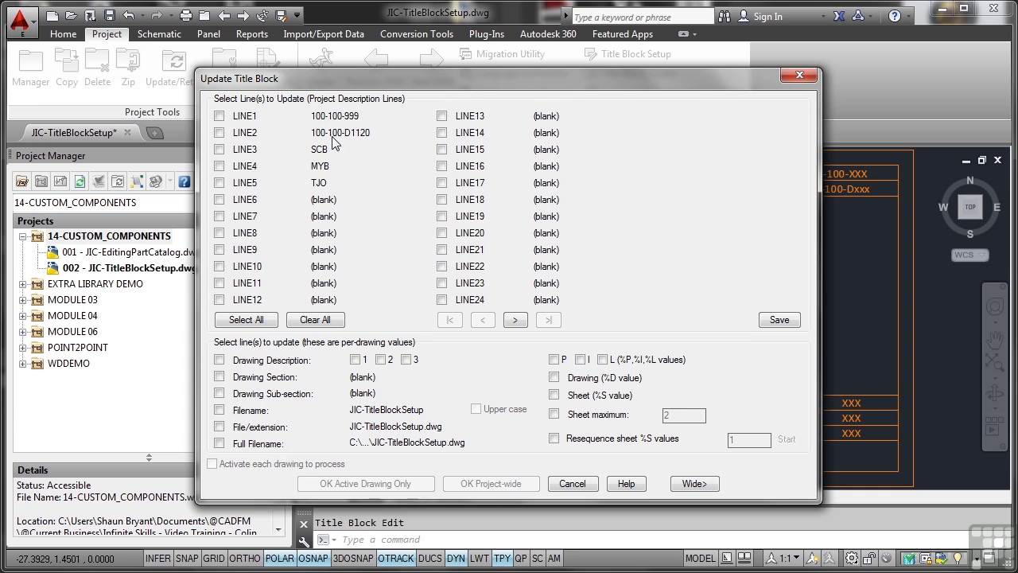
click(218, 116)
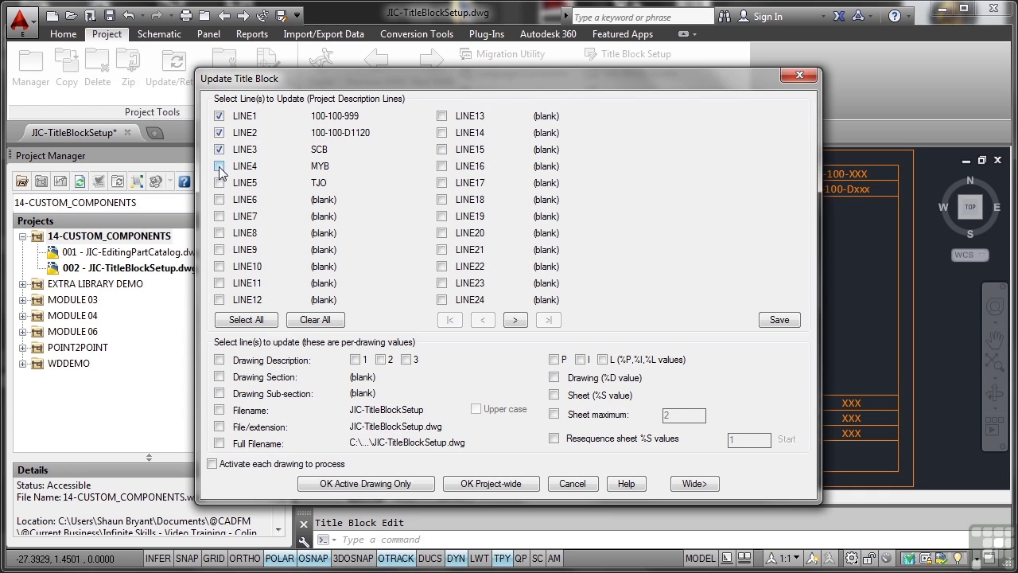
click(219, 167)
click(219, 183)
Apply the title block update to the active drawing only
click(369, 483)
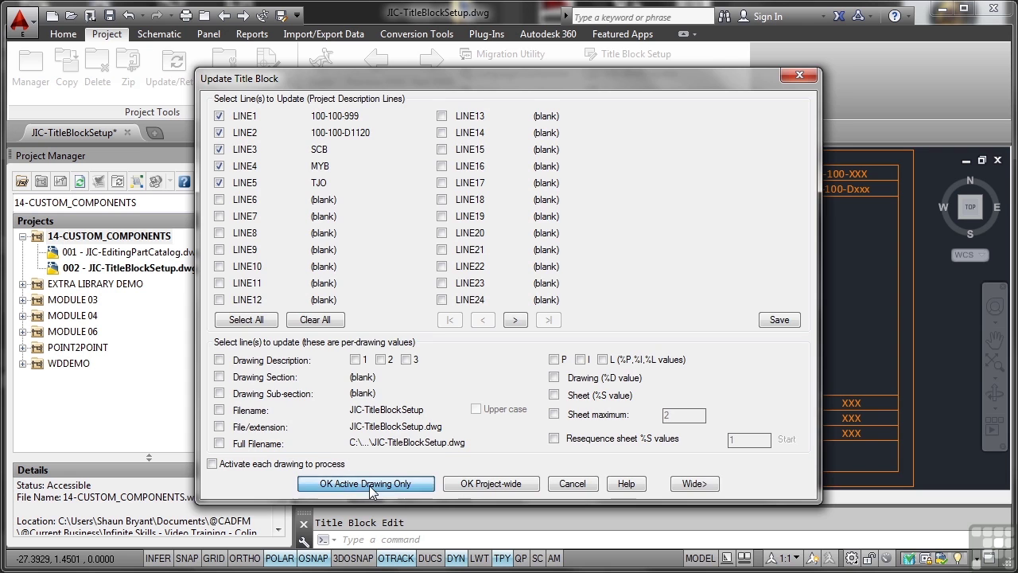